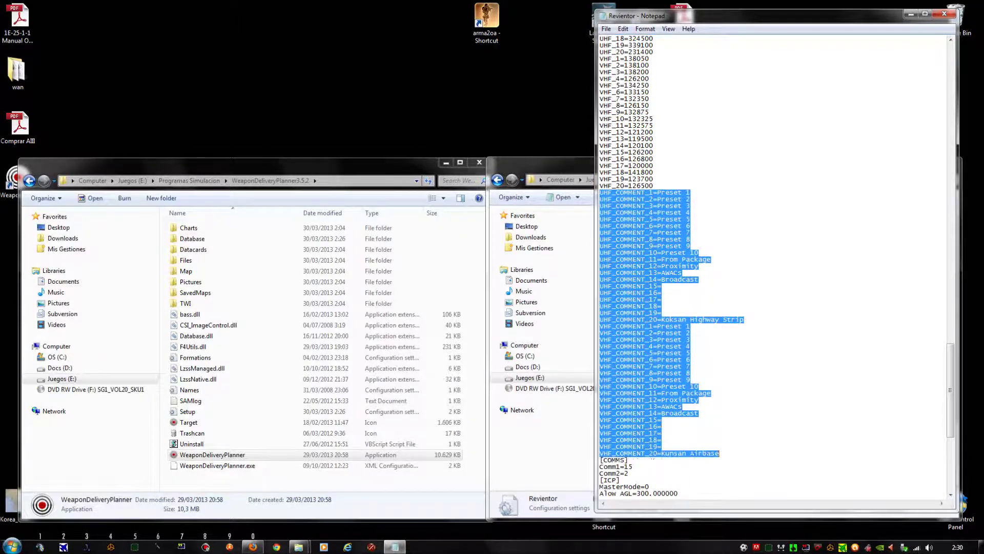
Step: Examine the preset 20 comment entries for UHF and VHF in the callsign .ini file
left_click(652, 458)
left_click_drag(744, 319, 604, 319)
left_click_drag(719, 453, 637, 447)
Step: Launch WeaponDeliveryPlanner with the DTC radio and navigation settings shown, and close the callsign .ini file in Notepad
left_click(224, 456)
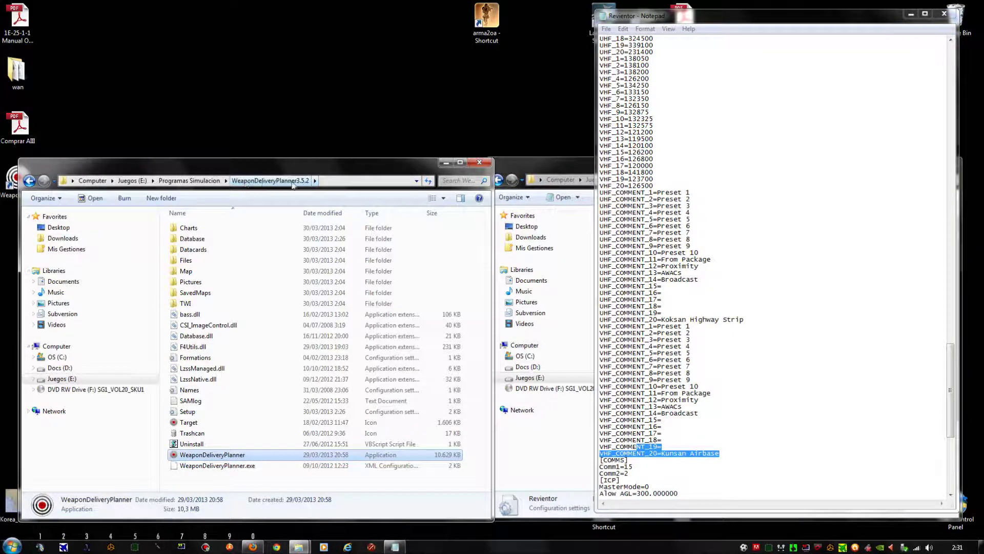
double_click(201, 458)
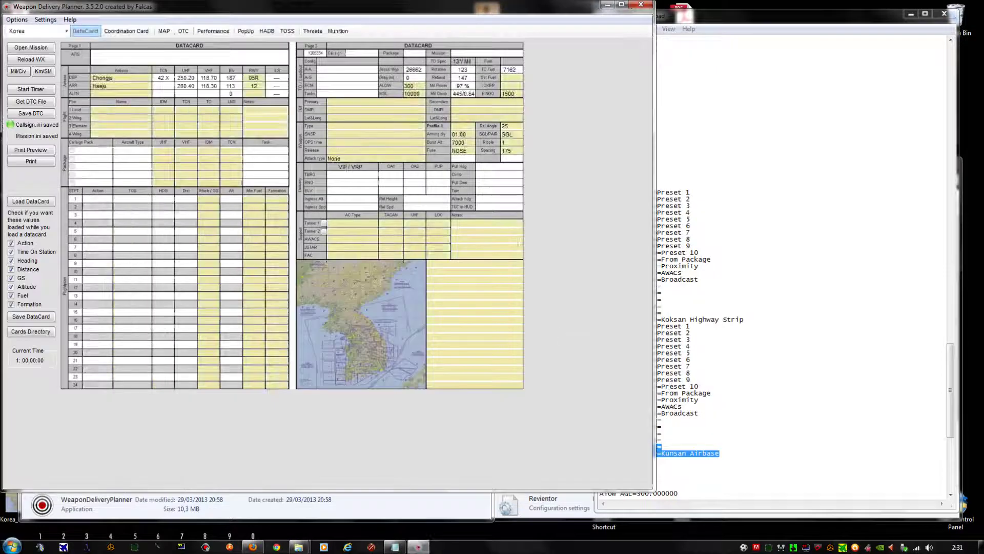
left_click(186, 31)
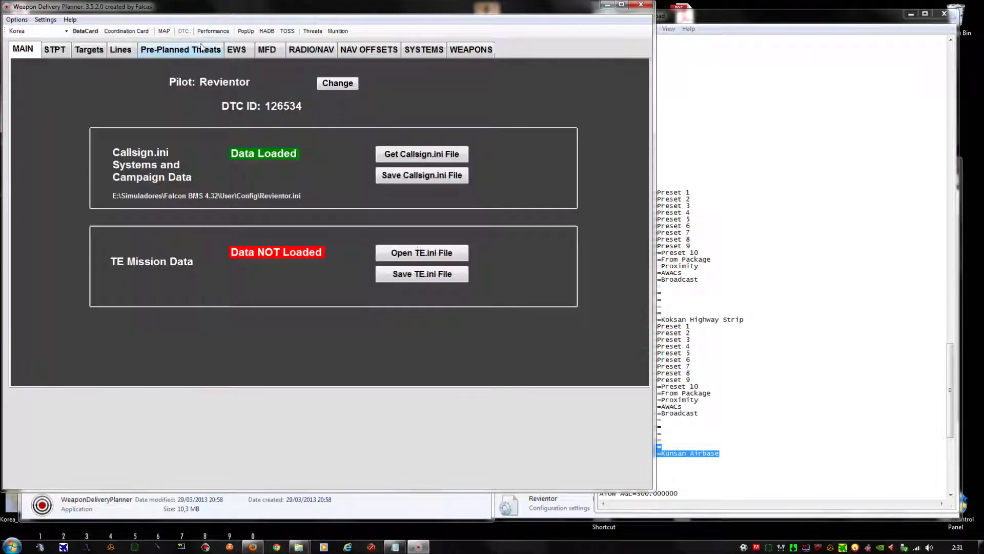
left_click(314, 51)
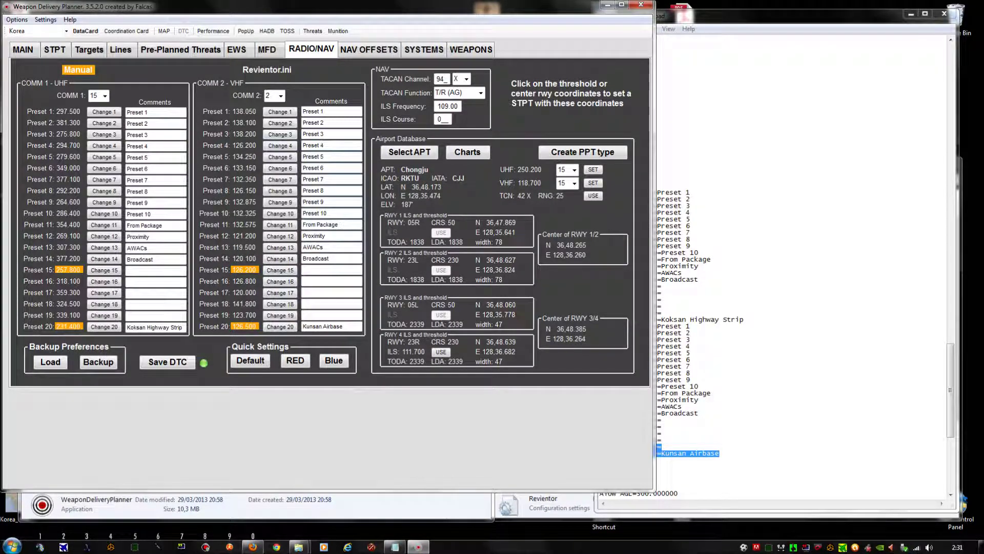
left_click(630, 465)
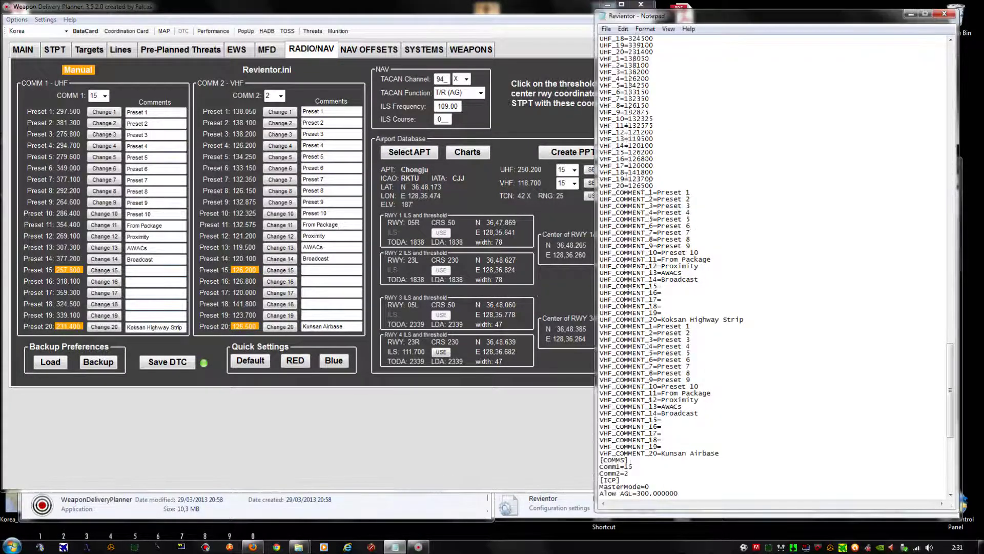
left_click(944, 14)
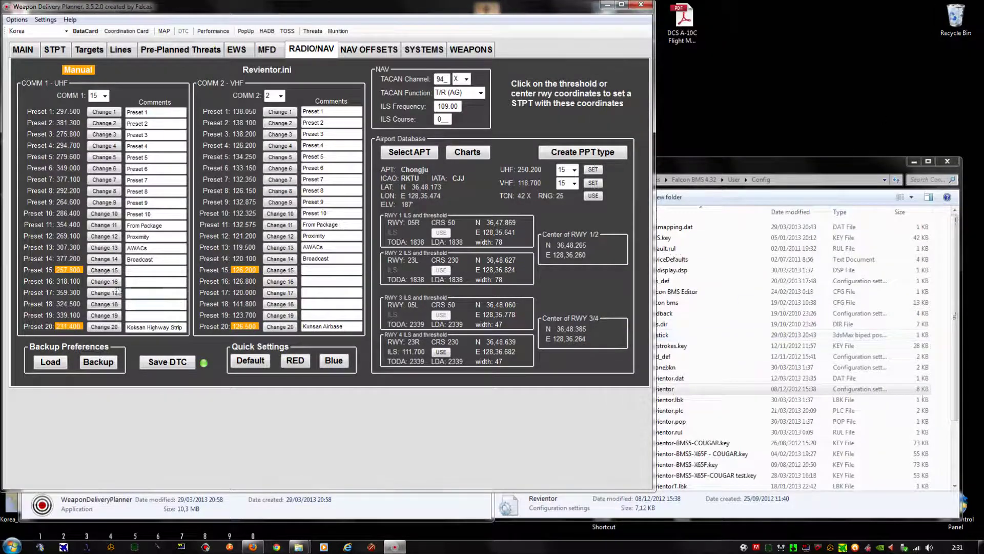
Step: Apply the Default, RED and finally Blue quick settings to the radio presets, and save the DTC
left_click(249, 363)
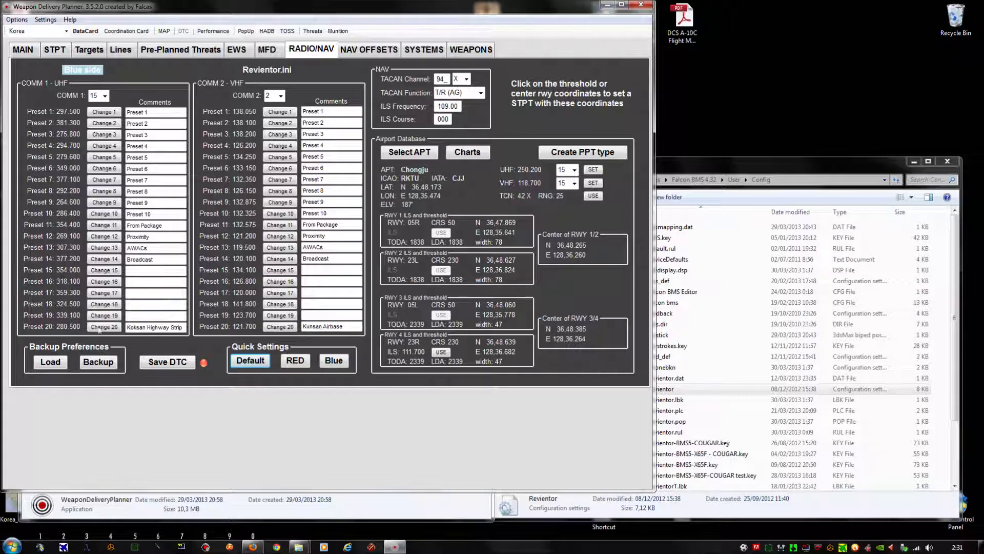
left_click_drag(127, 327, 194, 332)
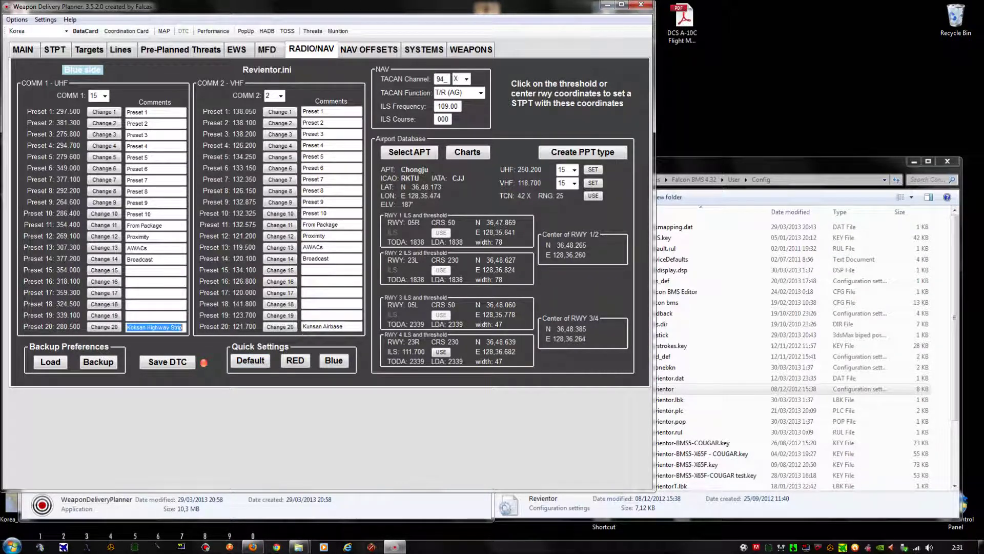
left_click(303, 329)
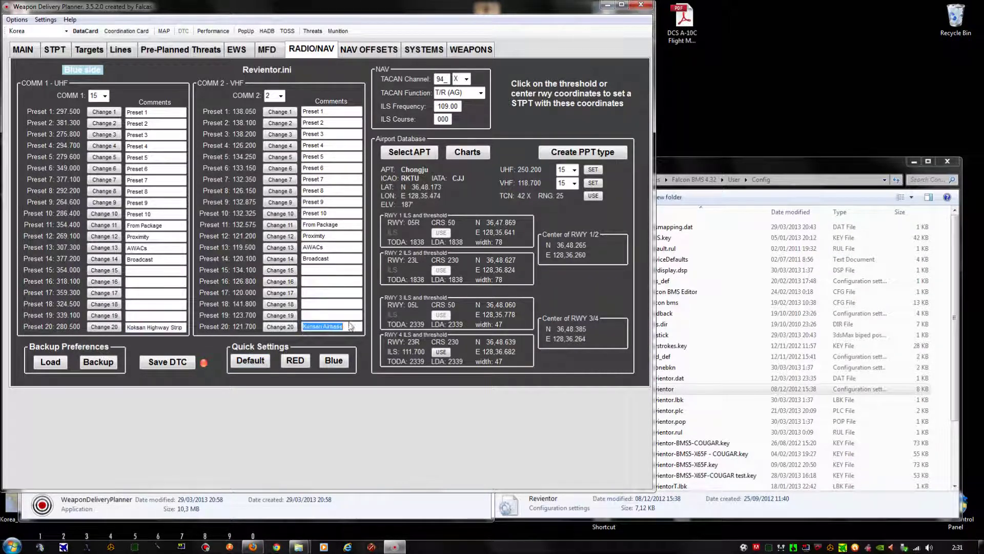
left_click(292, 360)
left_click(343, 362)
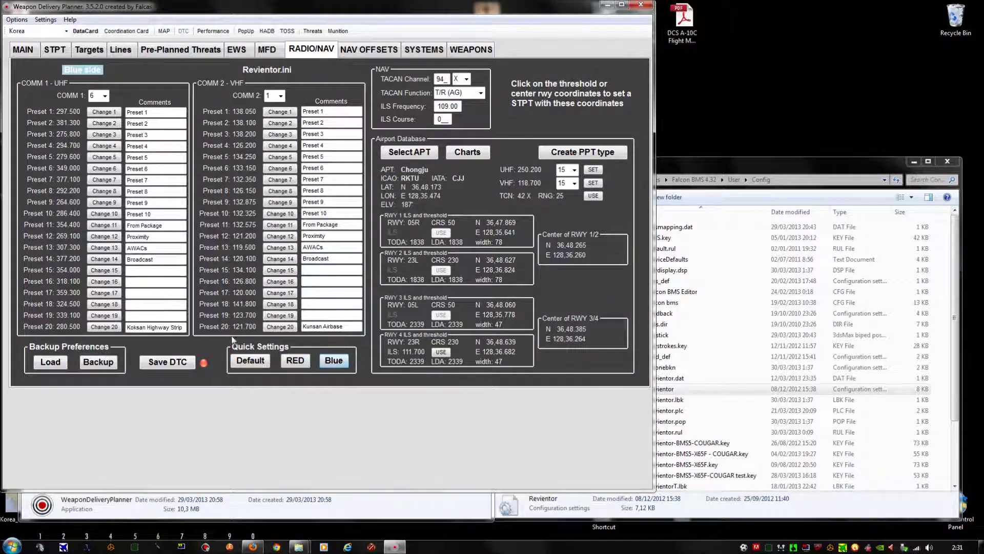
left_click(180, 363)
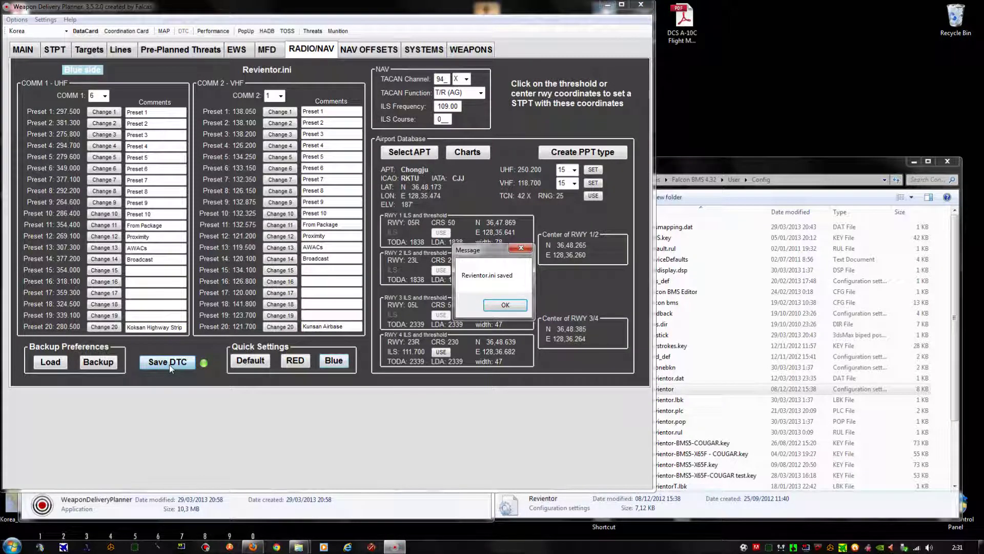
left_click(500, 305)
Step: Restart WeaponDeliveryPlanner and check the comments of UHF presets 19 and 20 in the DTC radio settings
left_click(640, 4)
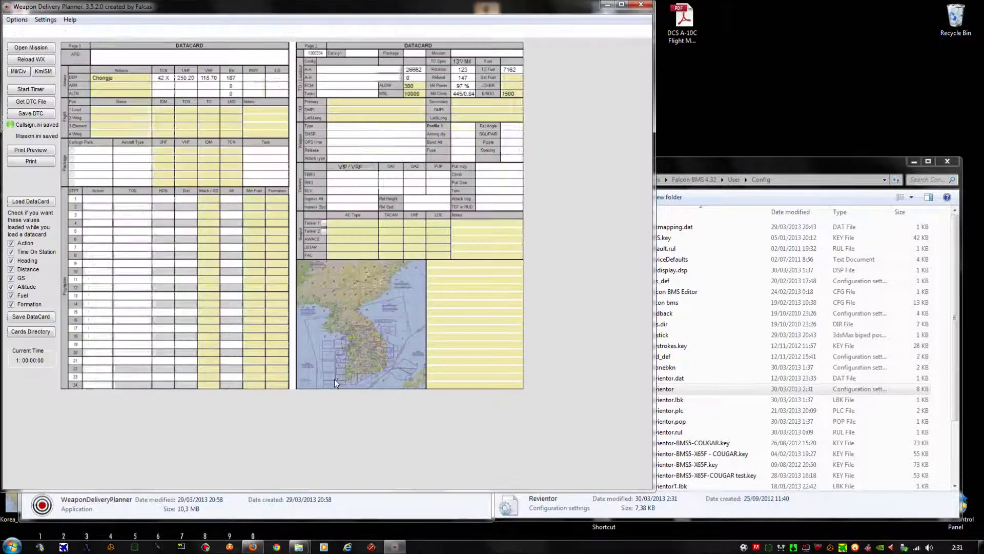
left_click(183, 32)
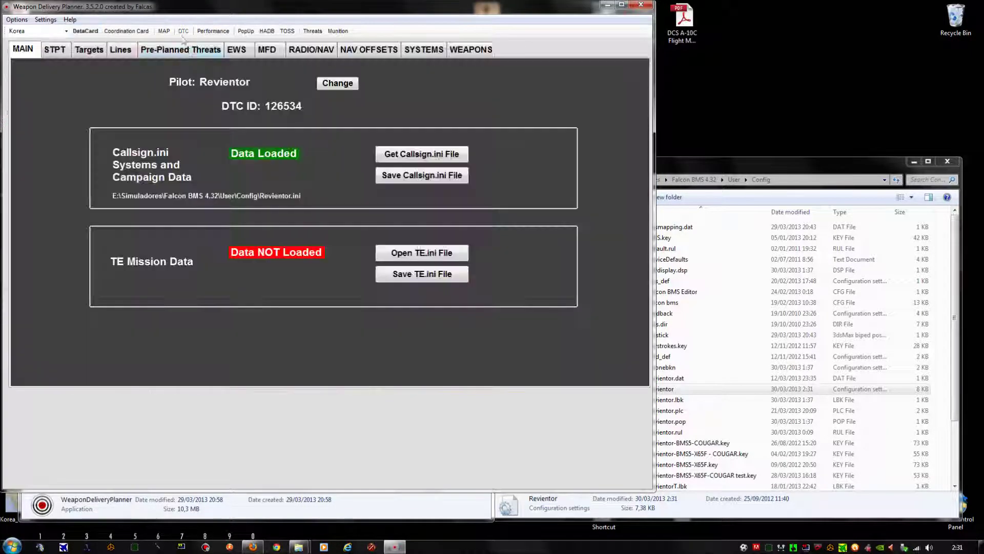
left_click(311, 50)
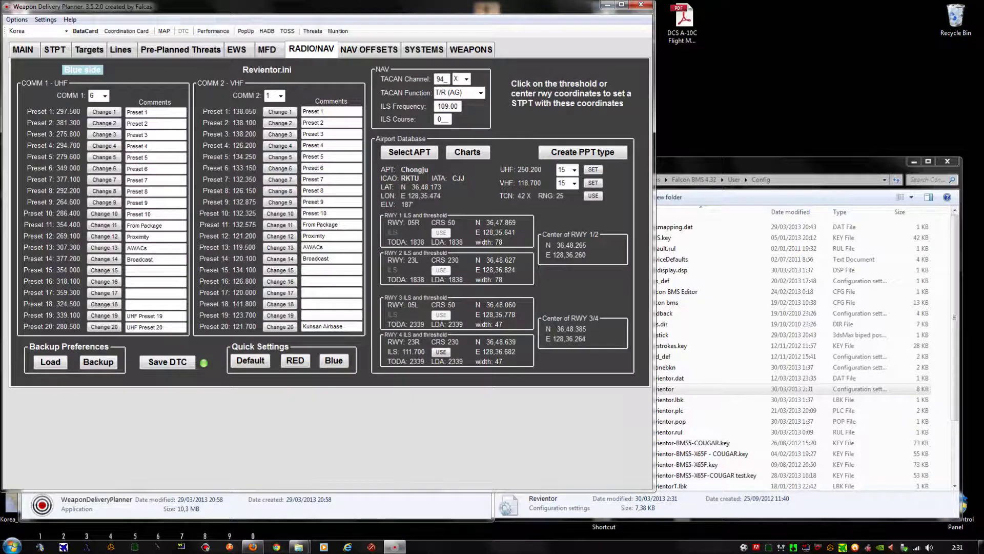
left_click_drag(165, 316, 130, 327)
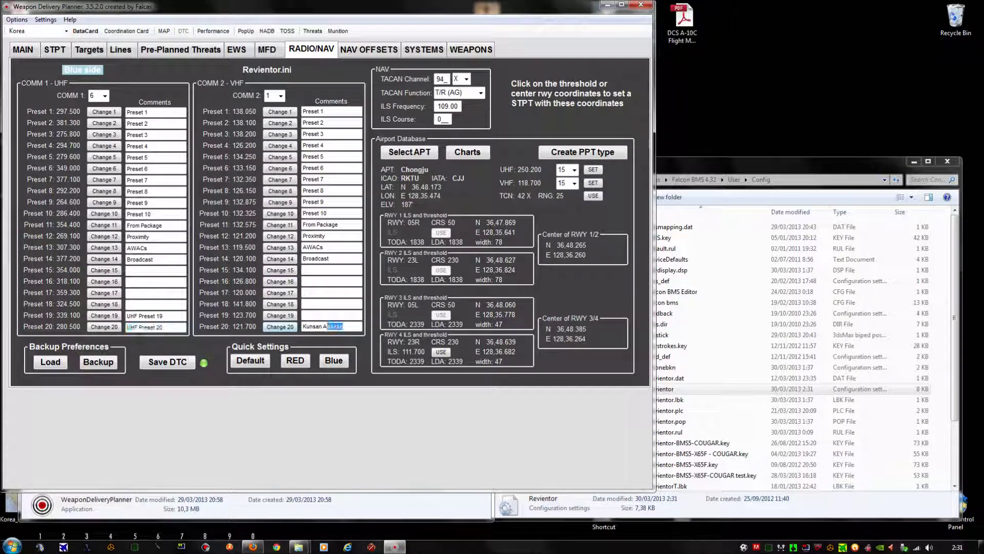
Step: Open the callsign .ini file from the Config folder, examine its UHF and VHF comment entries, and close it
left_click(694, 167)
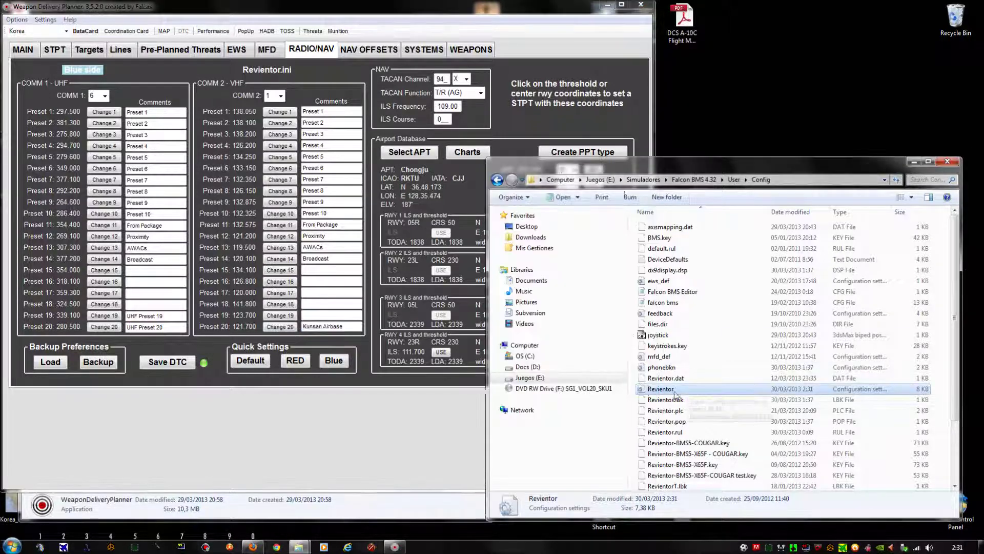
double_click(672, 392)
scroll(673, 392, "down", 20)
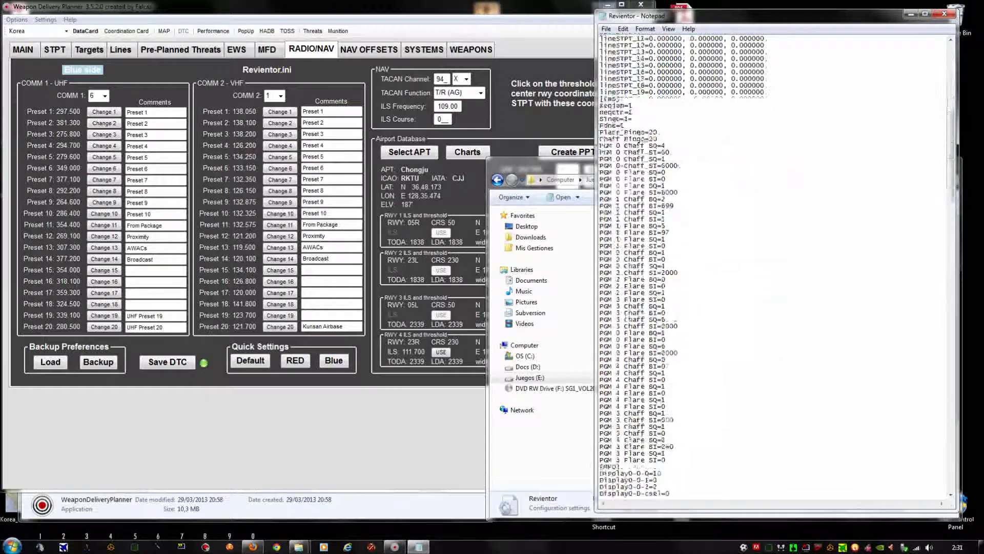
scroll(774, 266, "down", 13)
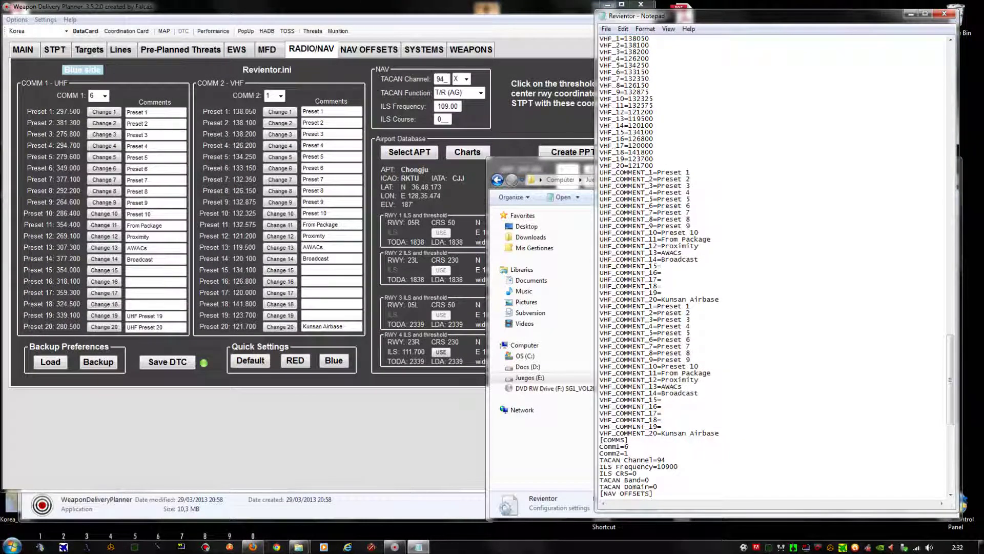
left_click_drag(719, 434, 599, 172)
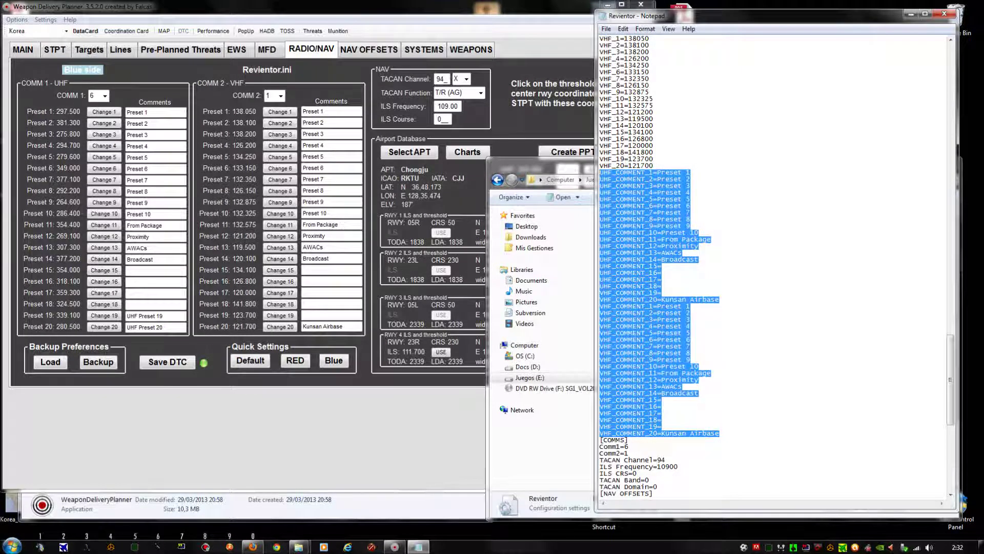
left_click(670, 299)
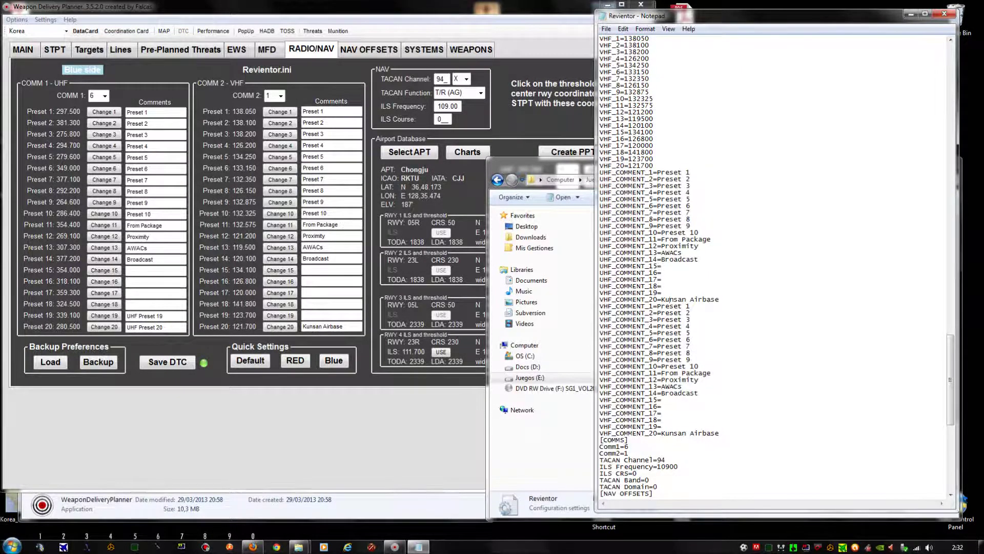
left_click(945, 14)
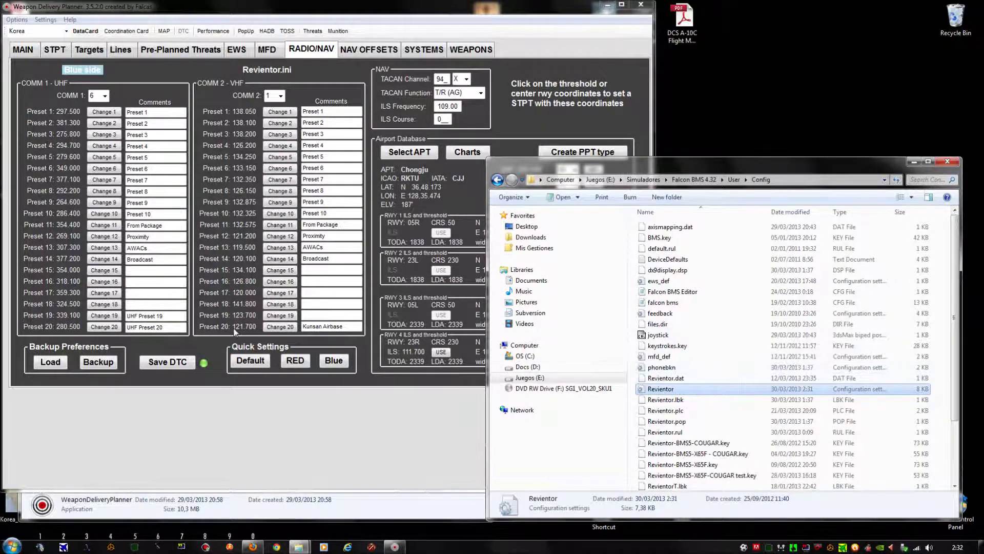
Step: In WeaponDeliveryPlanner, set the comments of UHF presets 15 to 20 to 5643kjhvkjh, jkgjgkjh, jkjhnvbnfg, gfhdhgf, gfhdht and dgfhdghd0
left_click(204, 342)
left_click(148, 270)
type("5643kjhvkjh")
key("Tab")
type("jkgjgkjh")
key("Tab")
type("jkjhnvbnfg")
key("Tab")
type("gfhdhgf")
left_click(163, 315)
type("gfhdht")
left_click_drag(160, 327, 114, 327)
type("dgfhdghd")
Step: Set the comments of VHF presets 15 to 20 to gfhdghghgdf, gdgdthdhdth, hgfdth, ghdfthfdh, tfdhgdth and hgdfhd
left_click_drag(347, 327, 302, 327)
type("hgd")
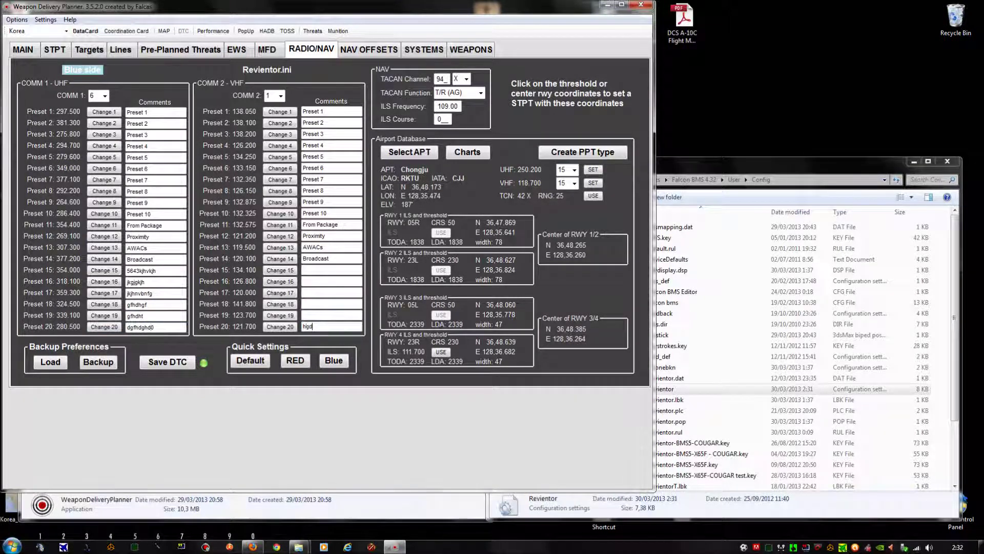
type("tfdhgdth")
left_click(328, 304)
type("ghdfthfdh")
left_click(327, 293)
type("t")
type("h")
left_click(317, 281)
type("gdgdf")
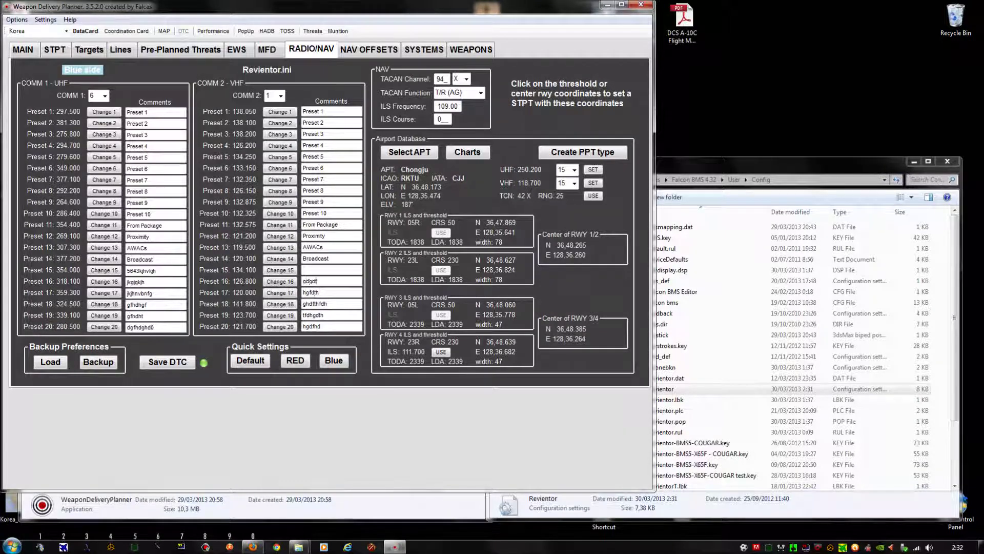
type("ghdfjh")
left_click(310, 270)
type("gfhdghghgdf")
Step: Save the DTC and open the saved callsign .ini file in Notepad at its radio preset comments
left_click(167, 364)
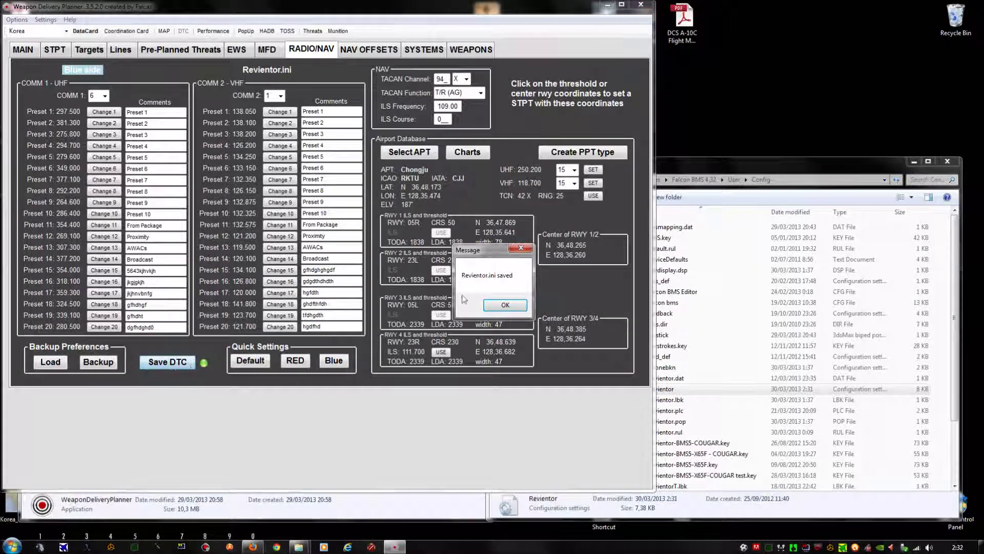
left_click(495, 310)
double_click(672, 390)
scroll(774, 287, "down", 20)
scroll(751, 111, "up", 7)
scroll(752, 112, "down", 4)
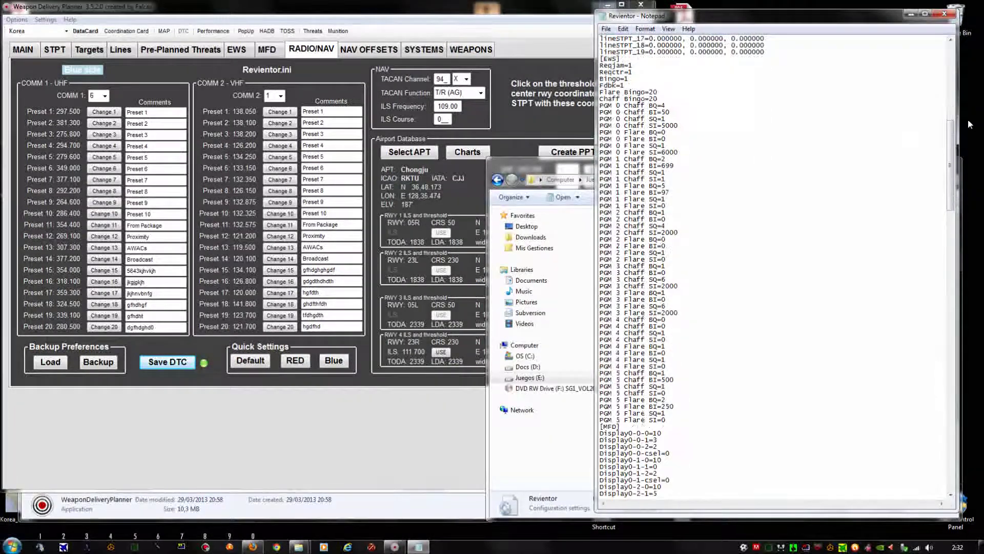
left_click_drag(951, 147, 955, 369)
Step: Compare the comment 15 to 20 entries in the first and second comment blocks, and close the .ini file
left_click_drag(686, 280, 600, 245)
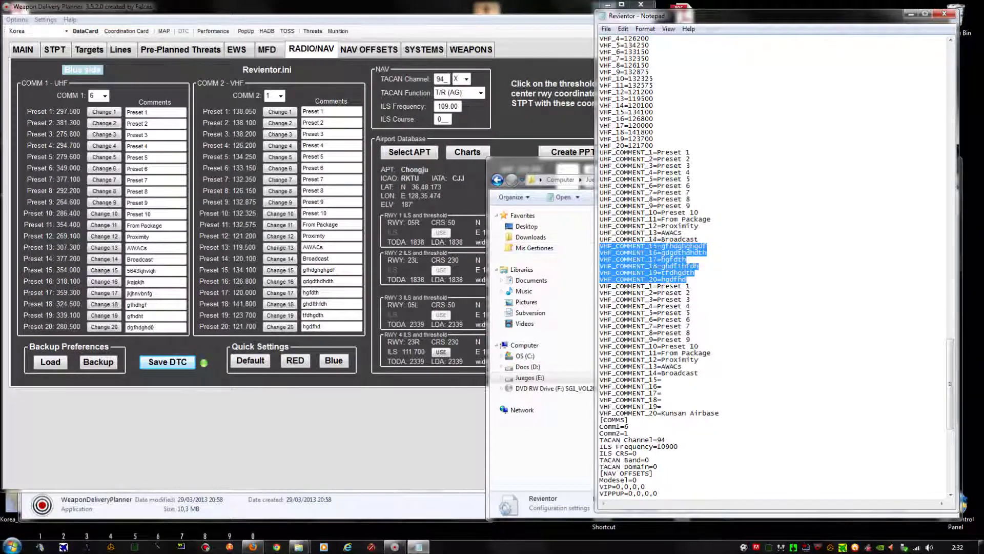
left_click(692, 306)
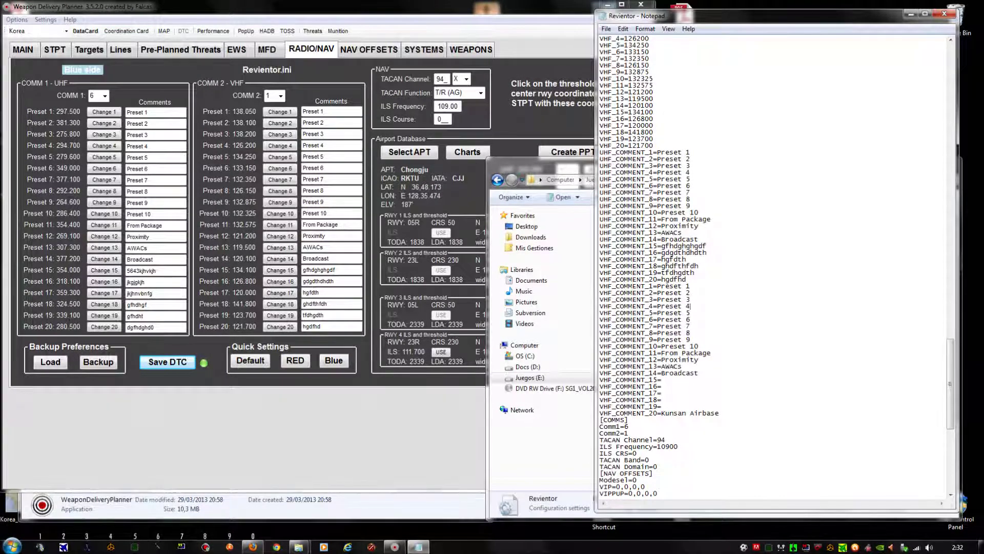
left_click_drag(687, 279, 600, 246)
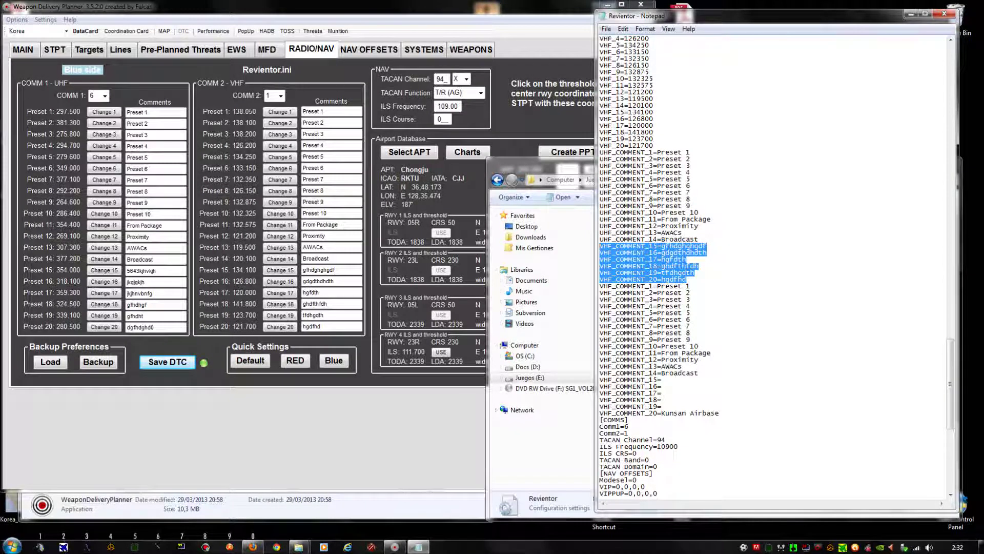
left_click(604, 265)
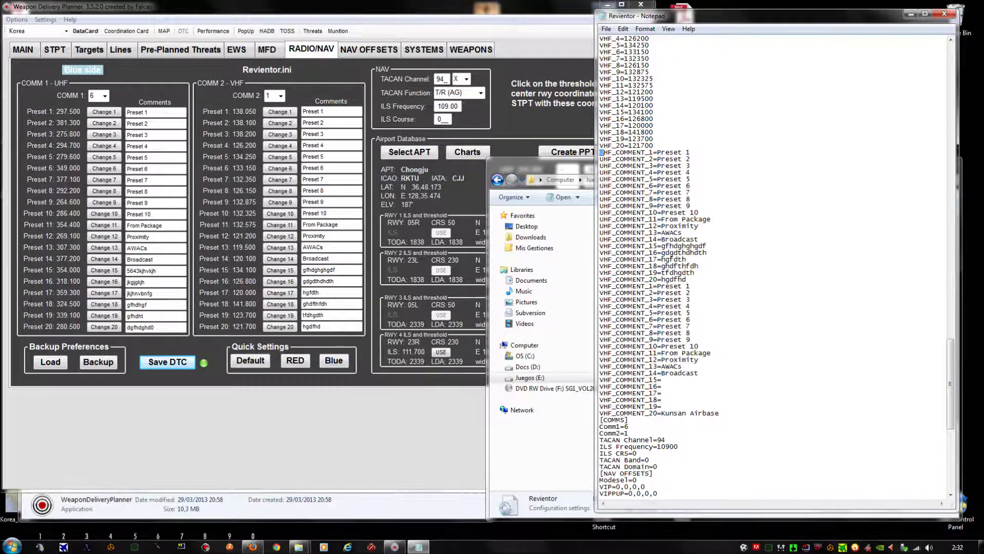
left_click_drag(687, 279, 600, 152)
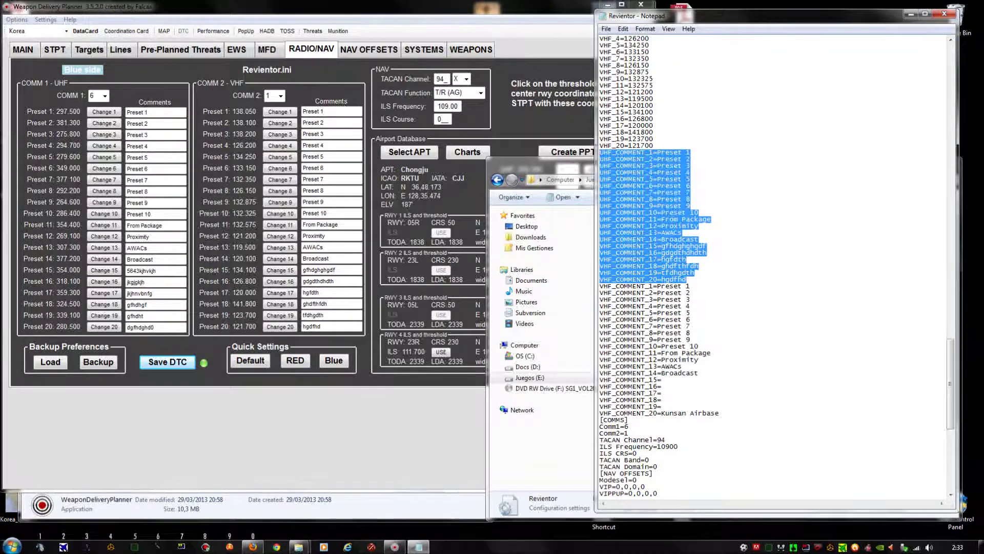
left_click(688, 280)
left_click_drag(687, 280, 665, 246)
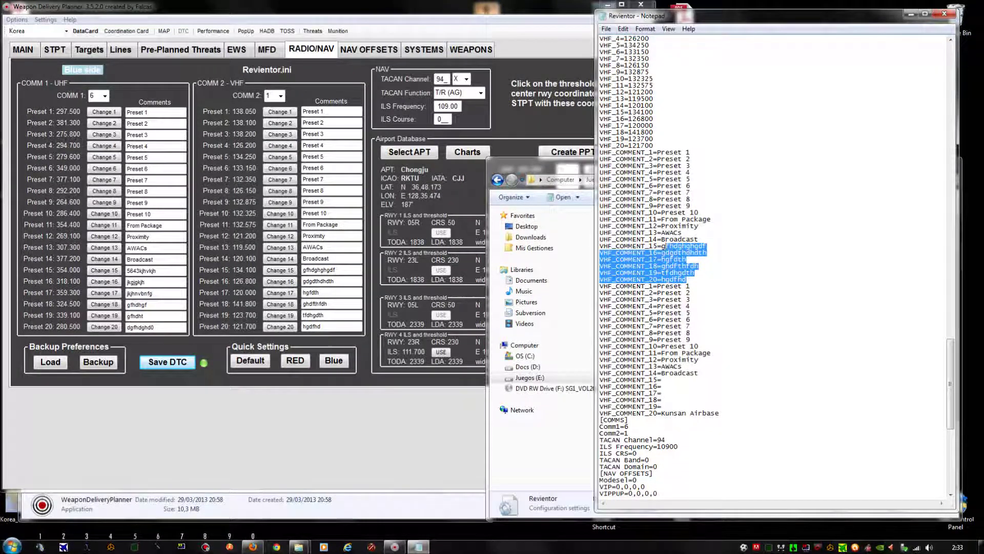
left_click_drag(720, 414, 600, 379)
left_click(662, 380)
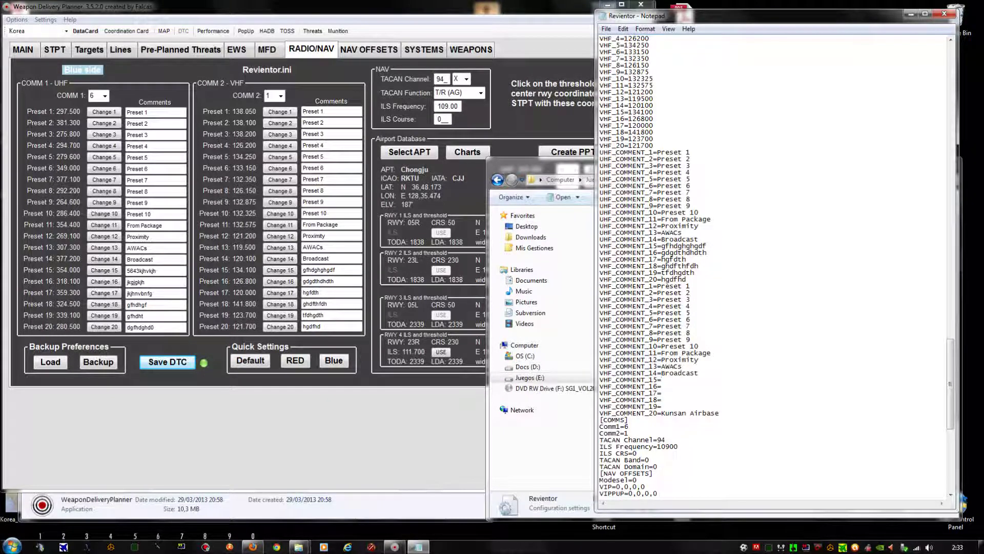
left_click(944, 14)
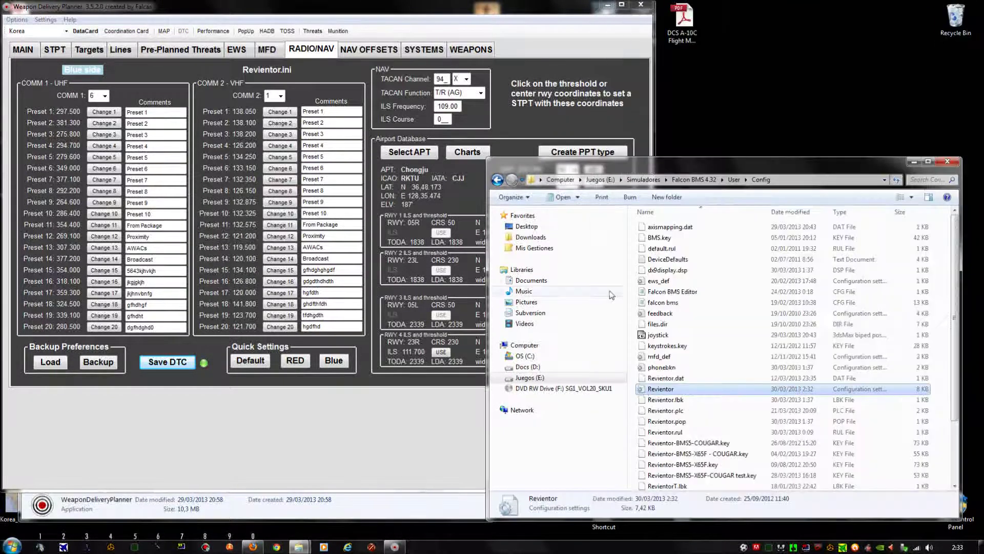
Step: Apply the Default quick setting to the radio presets in WeaponDeliveryPlanner
left_click(191, 344)
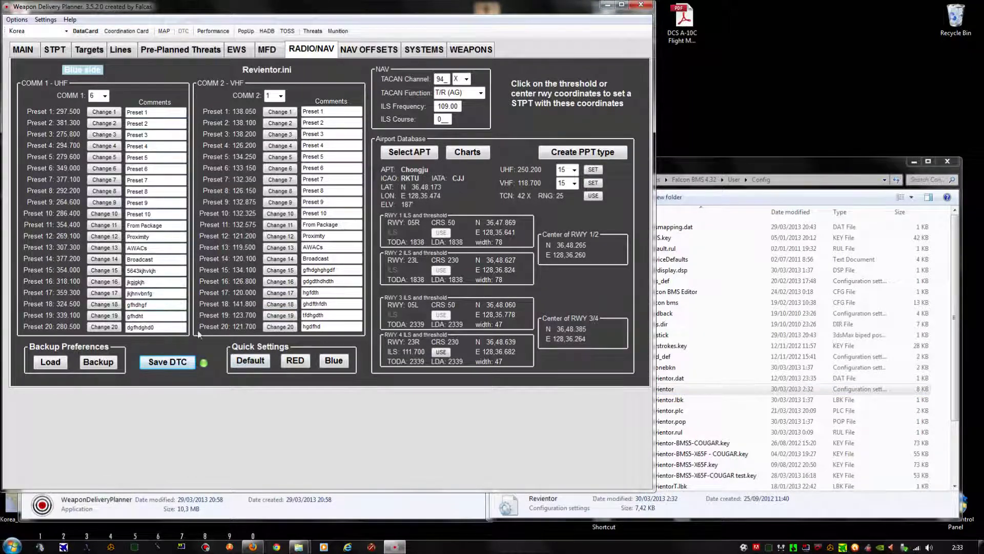
left_click(250, 362)
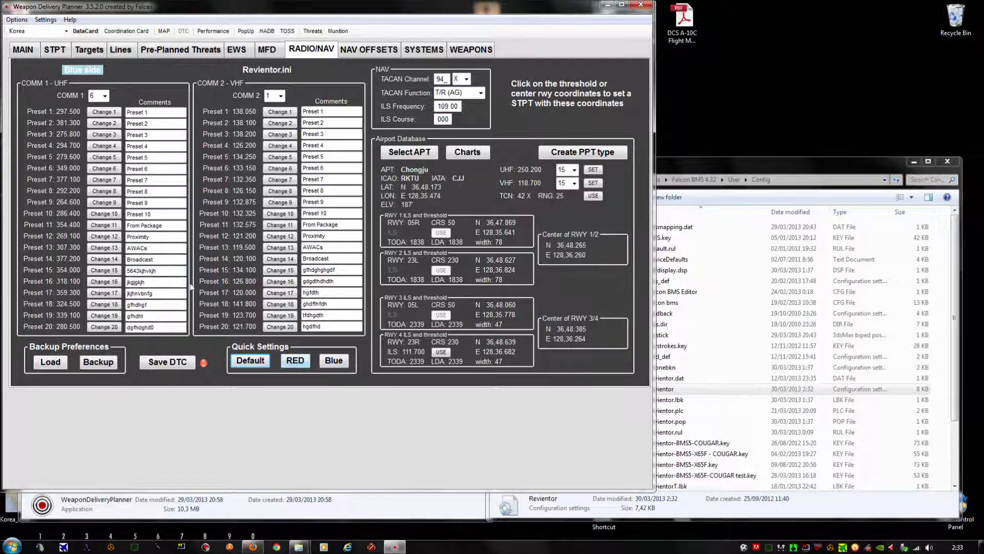
Step: Apply the RED quick setting to the radio presets and inspect the UHF and VHF comments of presets 15 to 20
left_click(296, 361)
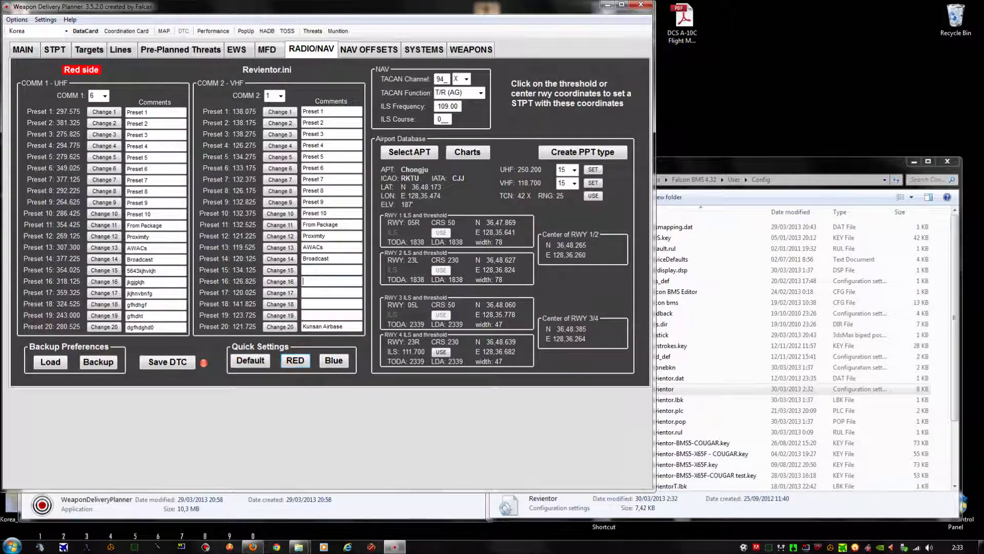
left_click(313, 306)
left_click(316, 313)
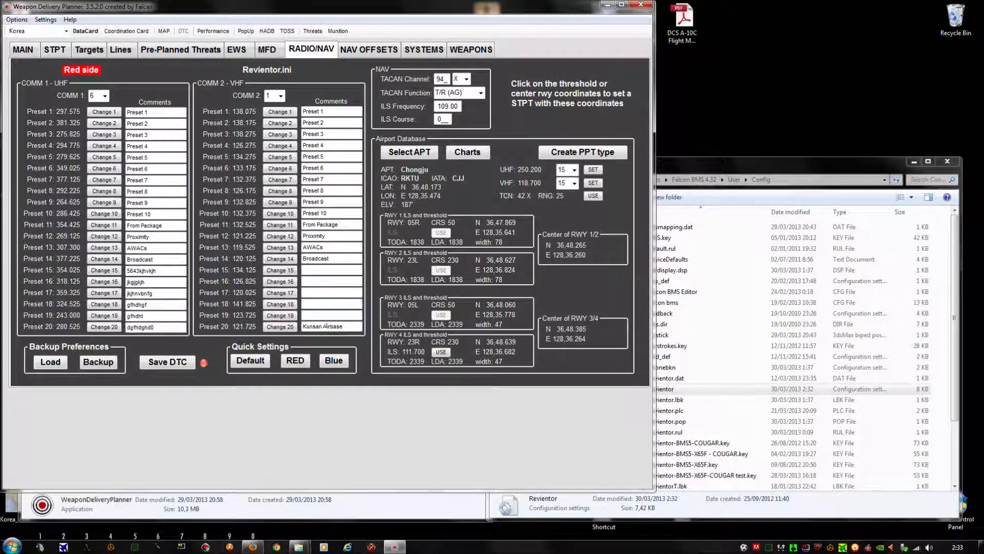
key("Tab")
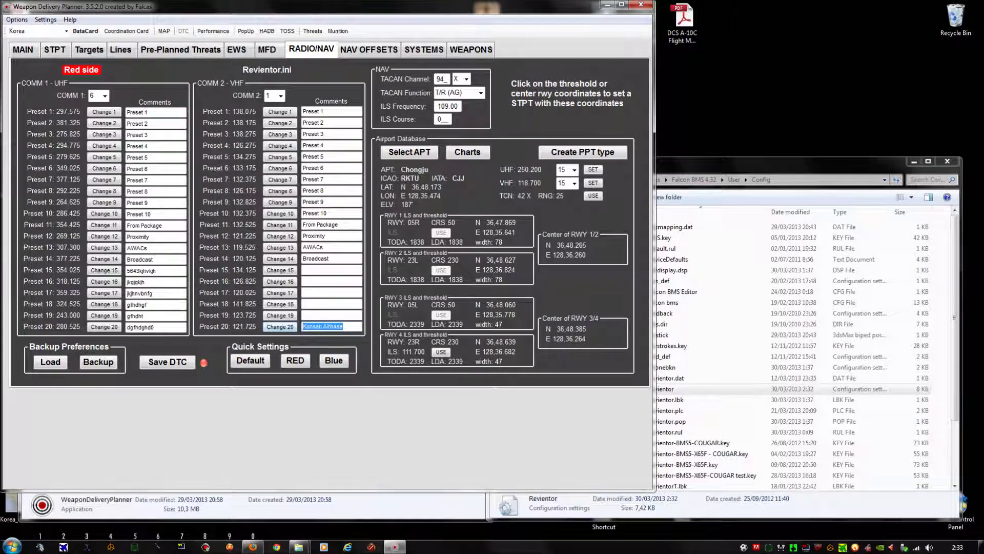
left_click(175, 327)
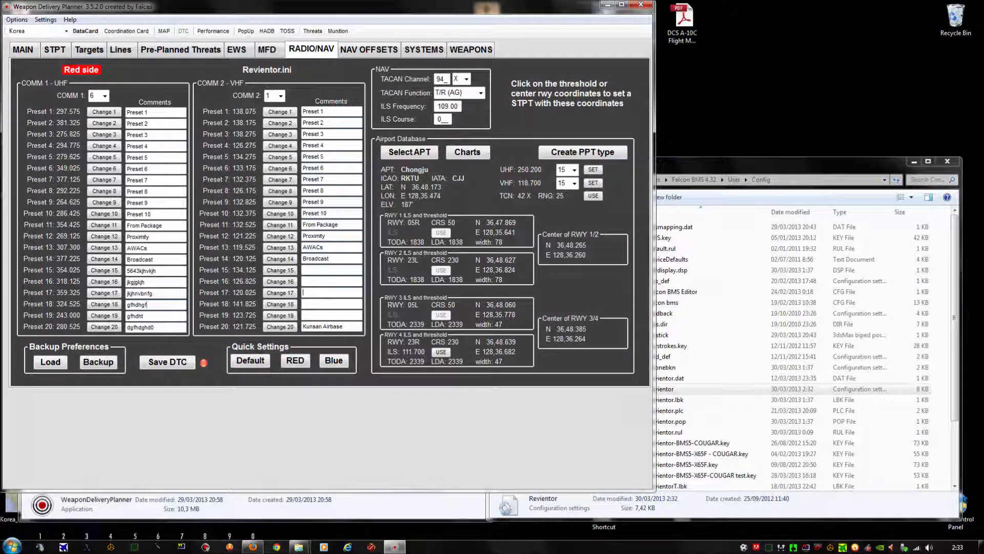
Step: Apply the Blue quick setting and set the comments of VHF presets 15 to 20 to bvncn, vbcnb, bncnvb, jgnbv, nvbncv and cvbnc
left_click(336, 363)
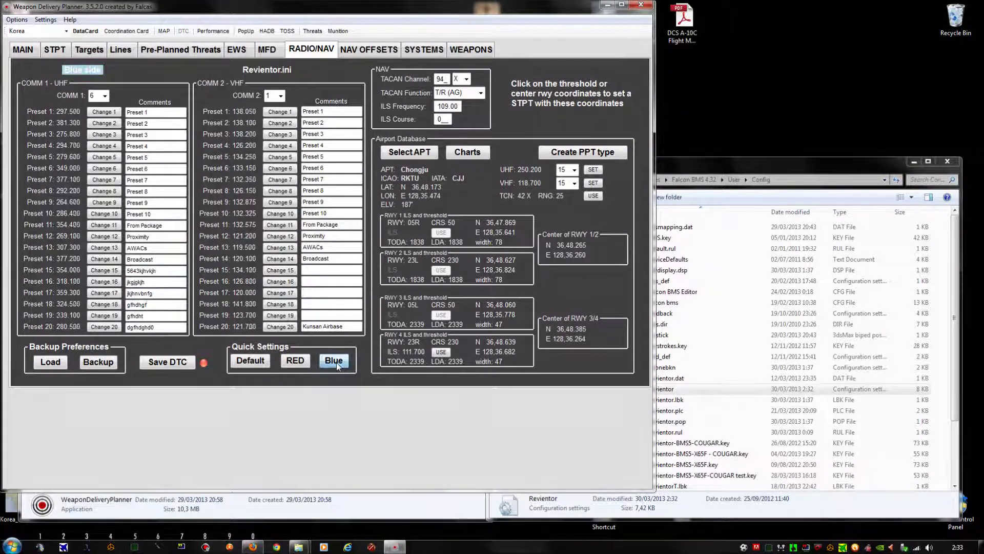
left_click(326, 304)
type("jgnbv")
left_click(324, 293)
type("bncnvb")
left_click(322, 280)
type("vbcnb")
left_click(321, 270)
type("bv")
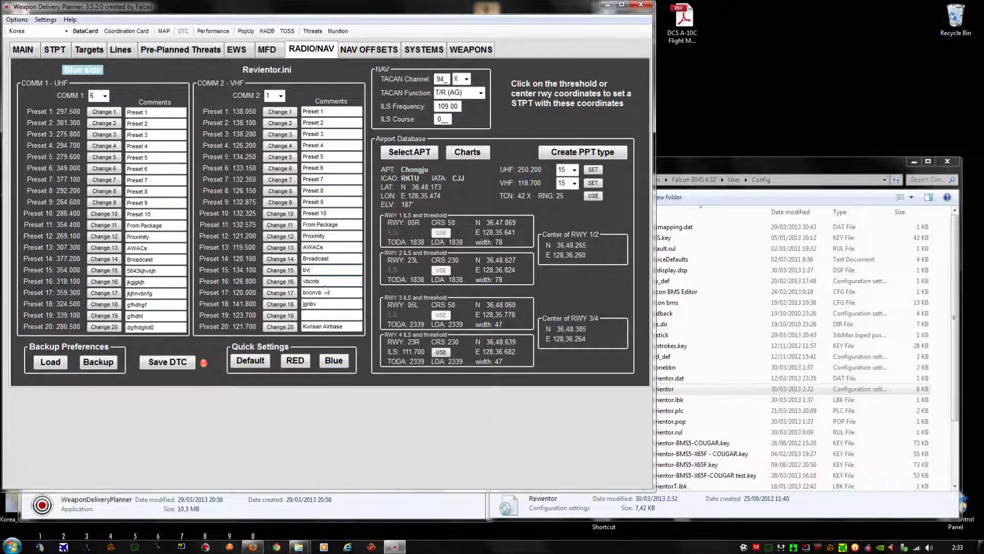
type("ncnnvbncv")
left_click_drag(345, 326, 278, 331)
type("cvbnc")
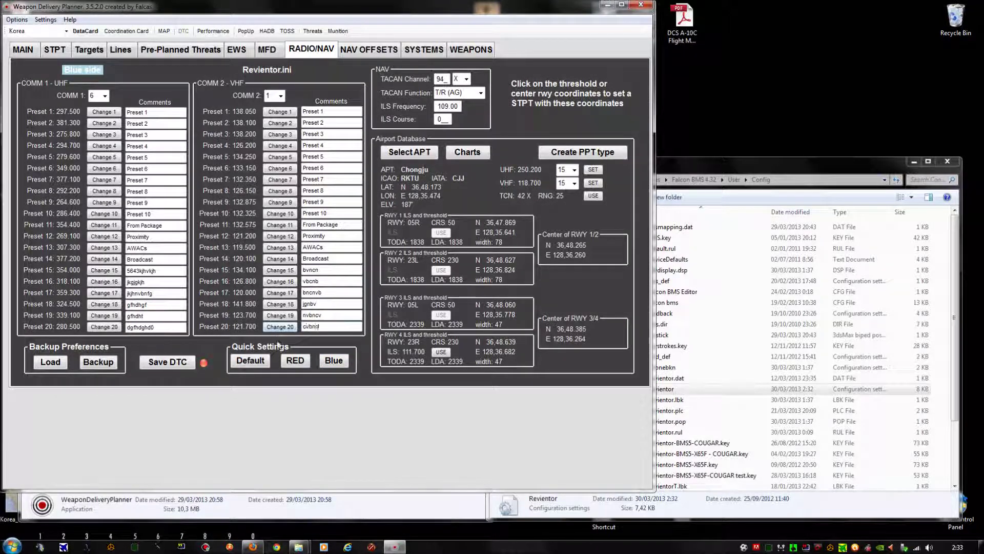
Step: Save the DTC, and reapply the Default and Blue quick settings to the radio presets
left_click(187, 364)
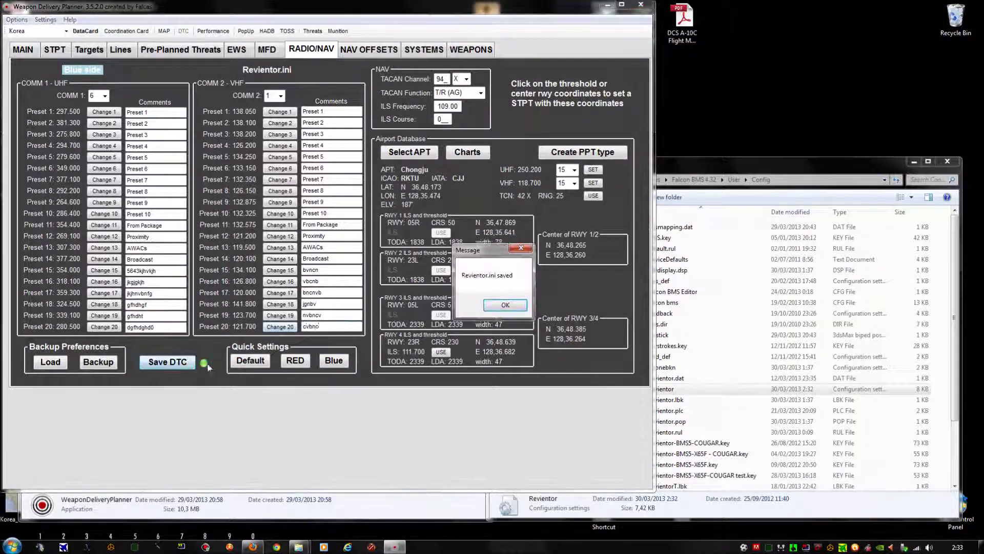
left_click(504, 304)
left_click(253, 365)
left_click(333, 361)
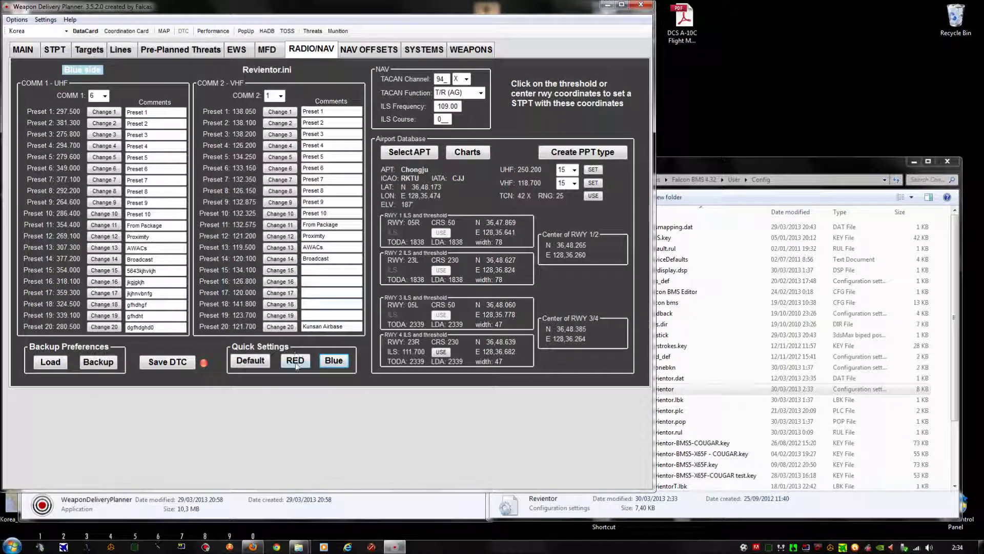
Step: Open the callsign .ini file in Notepad, compare its comment 15 to 20 entries with the planner's radio presets, and close it
double_click(677, 389)
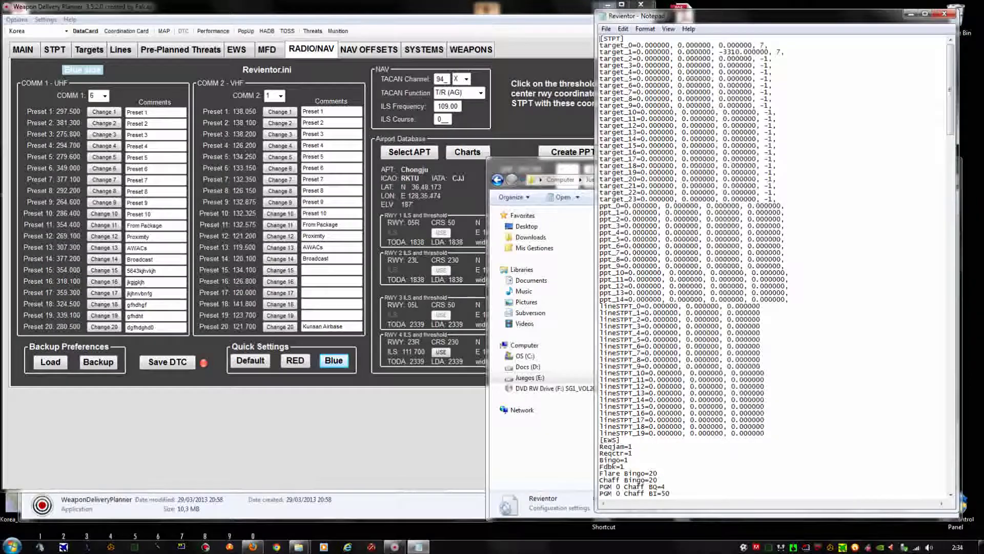
left_click_drag(951, 85, 946, 382)
left_click_drag(683, 340, 600, 306)
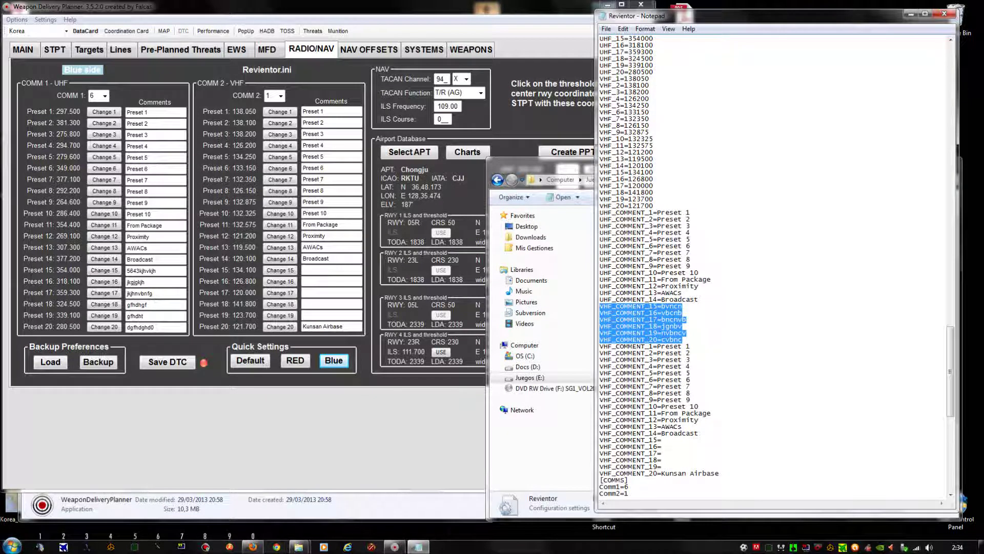
left_click(368, 411)
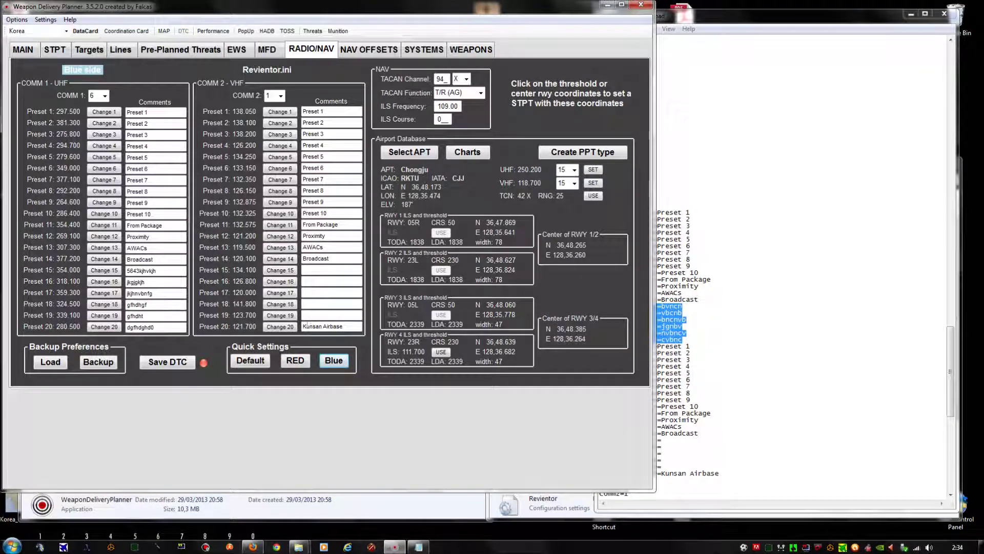
left_click(771, 120)
left_click(944, 14)
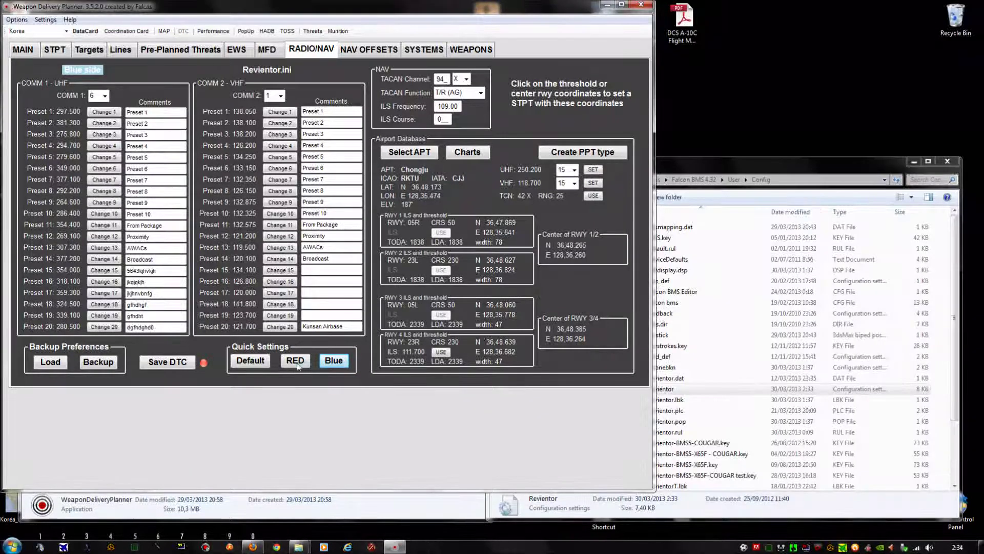
Step: Apply the Default quick setting to the radio presets and save the DTC
left_click(250, 360)
left_click(192, 361)
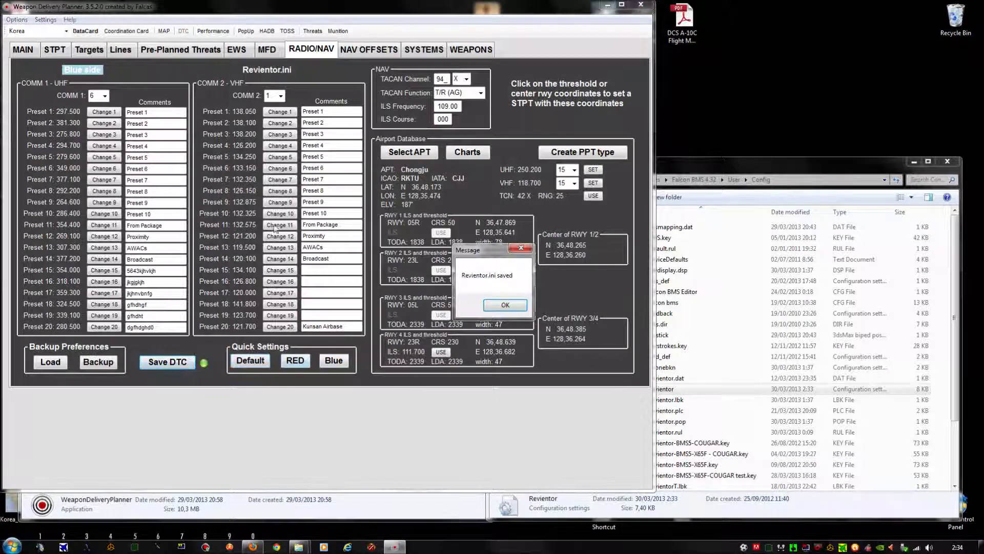
left_click(505, 304)
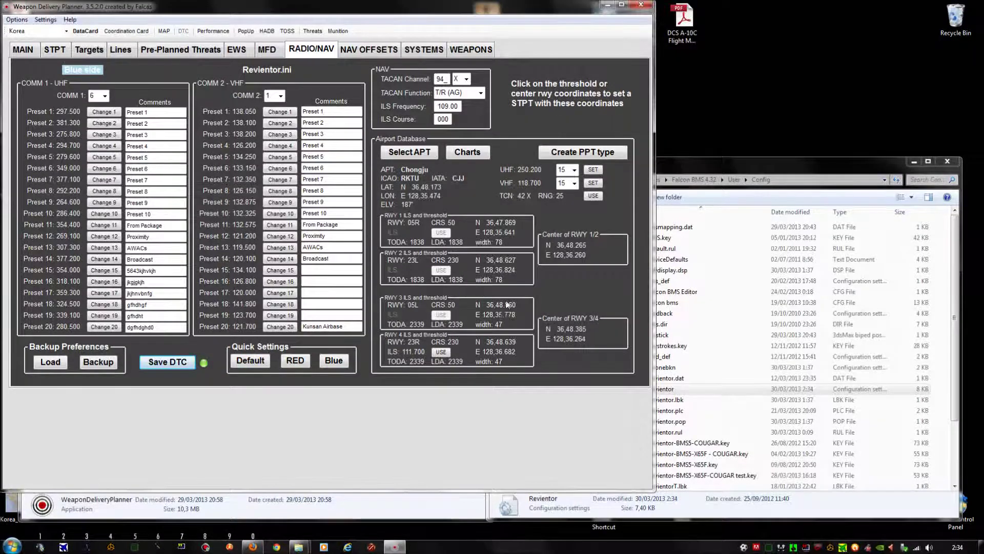
Step: Restart WeaponDeliveryPlanner and check the UHF comments of presets 15 to 20 on the DTC's radio page
left_click(640, 4)
double_click(246, 453)
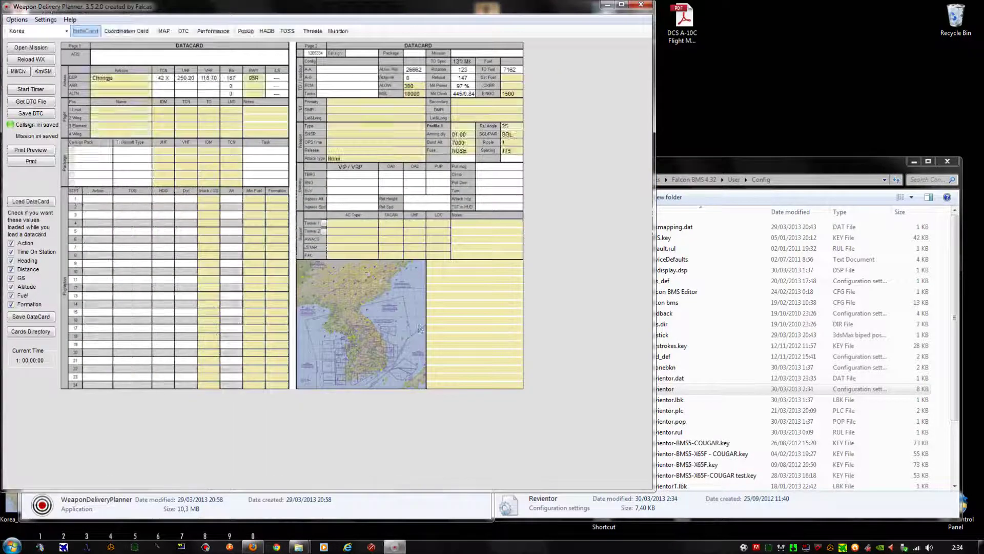
left_click(183, 31)
left_click(307, 49)
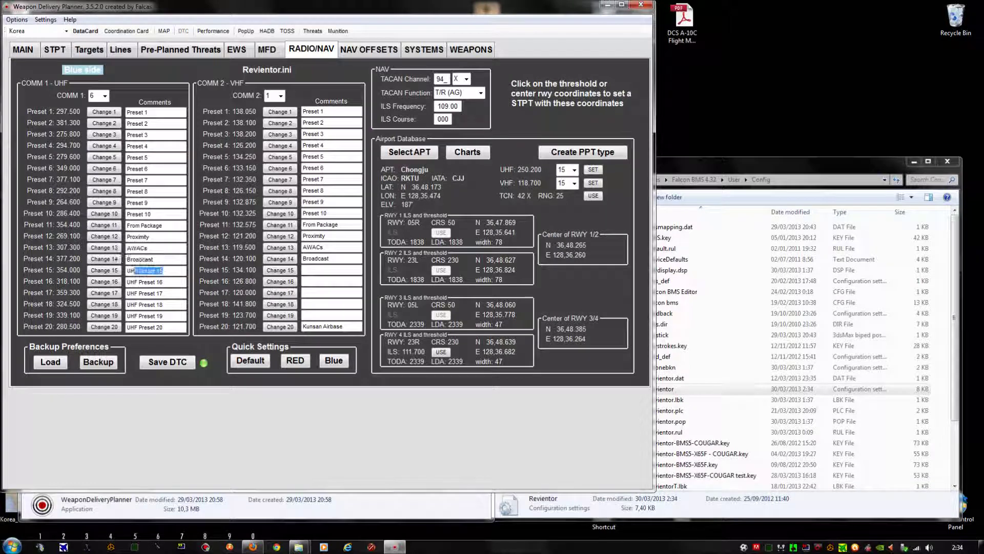
double_click(158, 292)
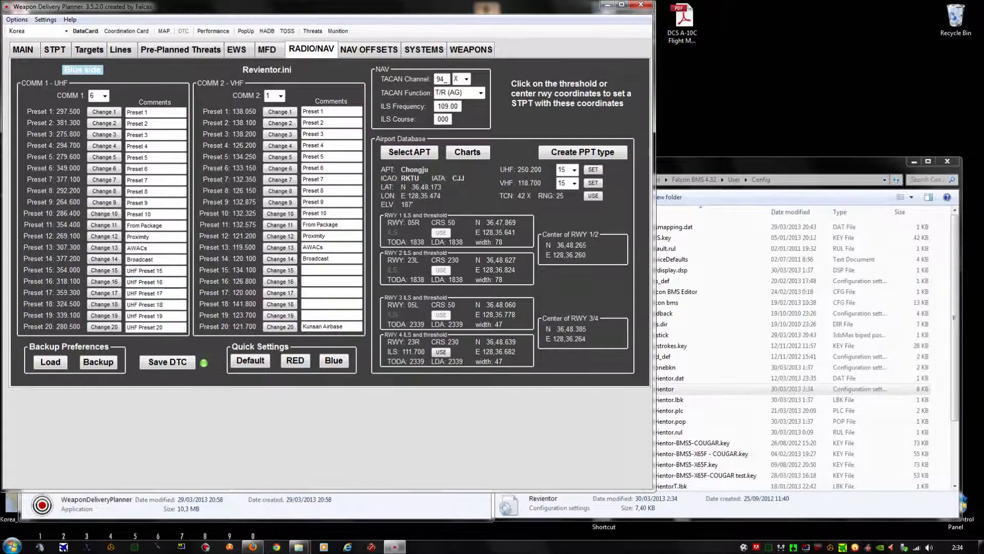
left_click(162, 327)
Step: Reopen the callsign .ini file in Notepad, examine the comment 15 to 20 entries in the first comment block, and return to the planner
left_click(700, 162)
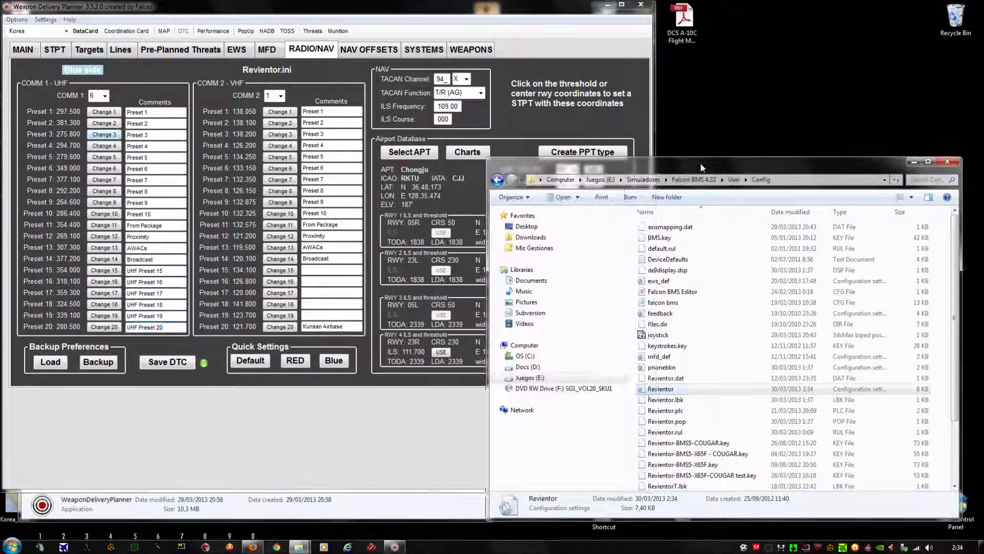
double_click(661, 389)
scroll(979, 117, "down", 10)
left_click_drag(952, 134, 942, 385)
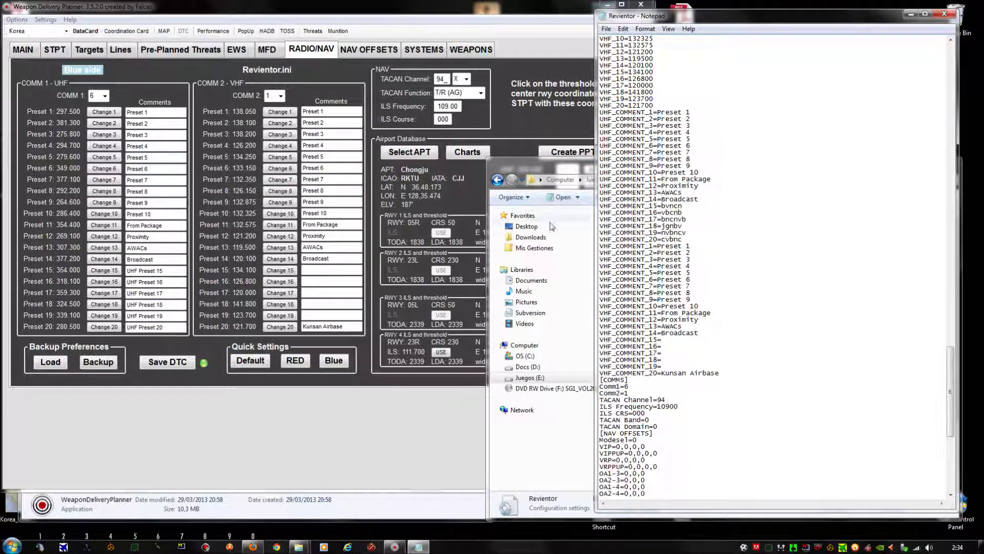
left_click_drag(684, 239, 600, 205)
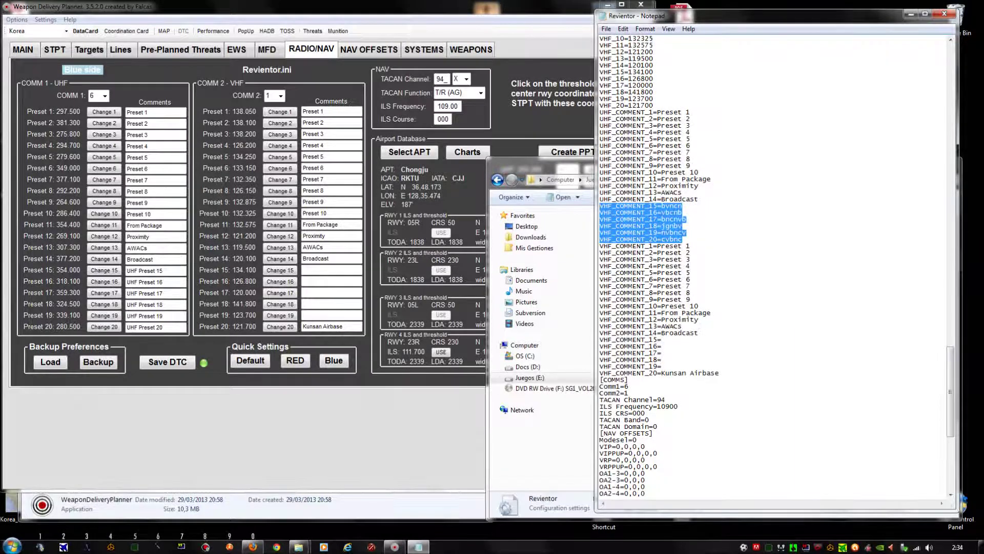
left_click(683, 212)
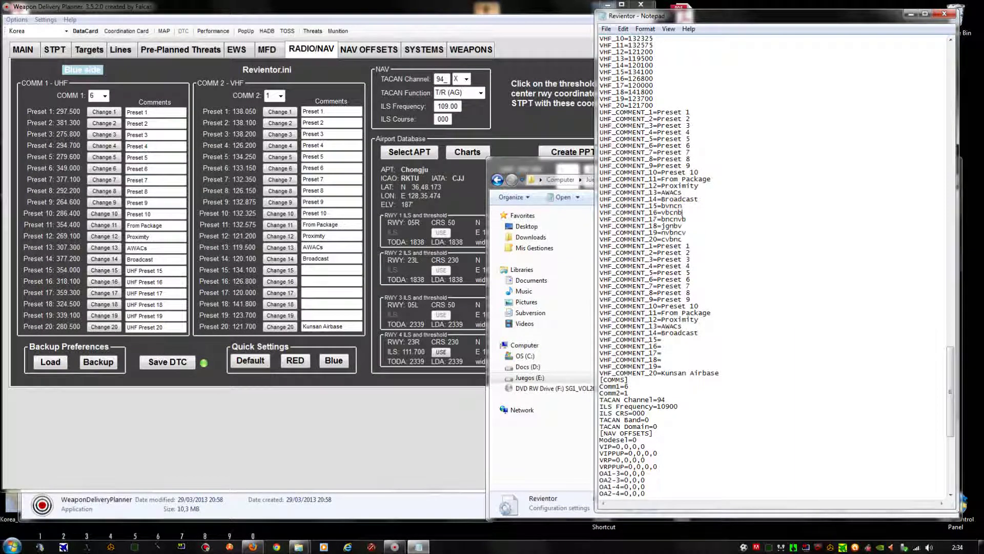
left_click_drag(682, 238, 600, 205)
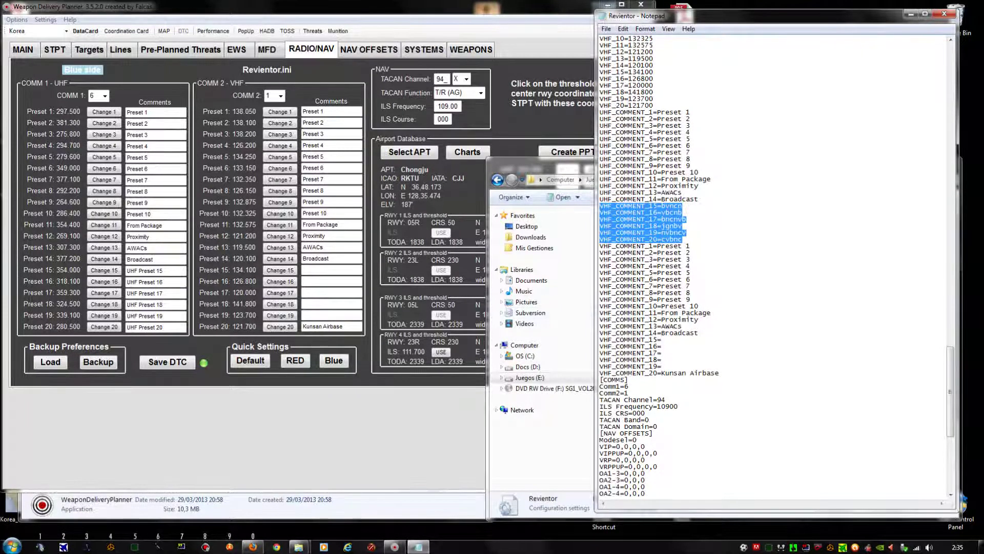
left_click(942, 20)
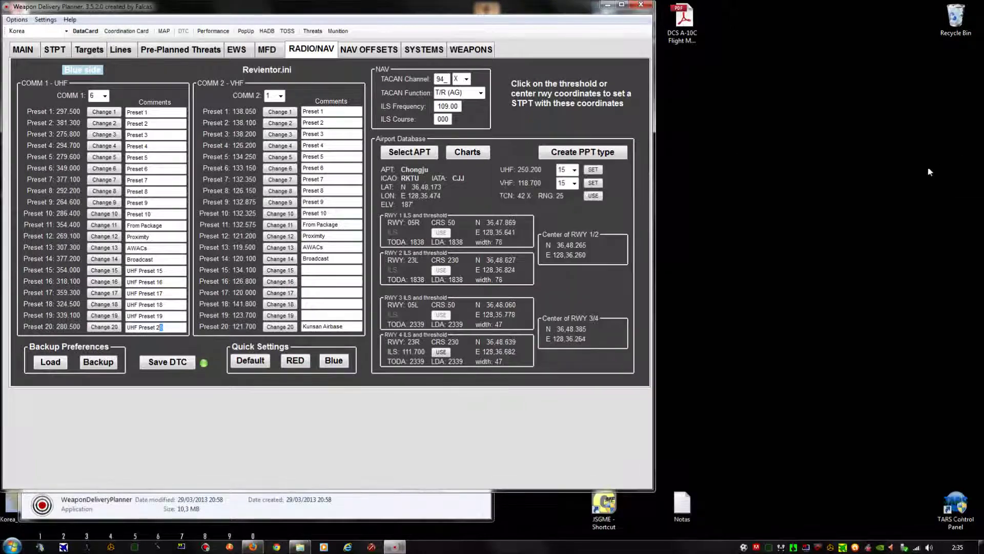
left_click_drag(311, 13, 409, 23)
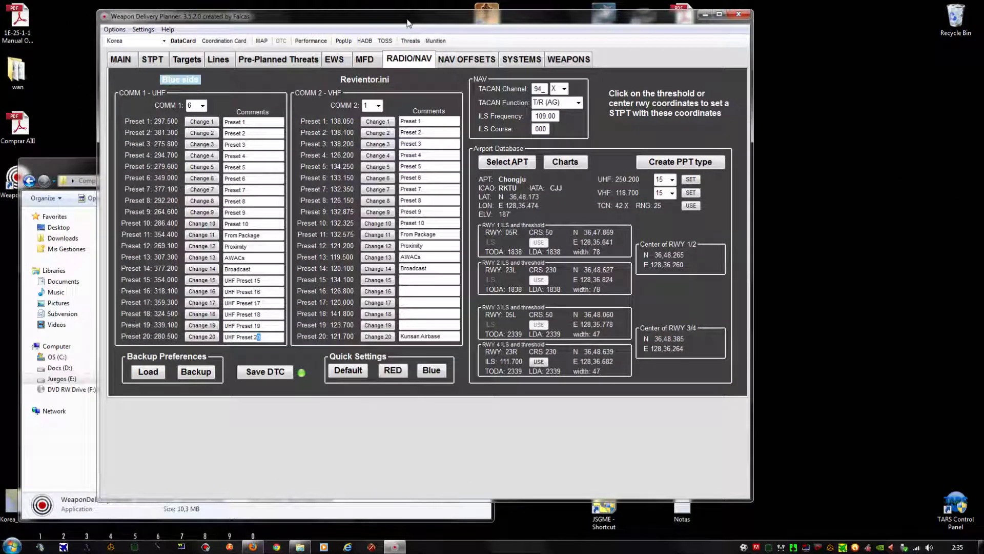